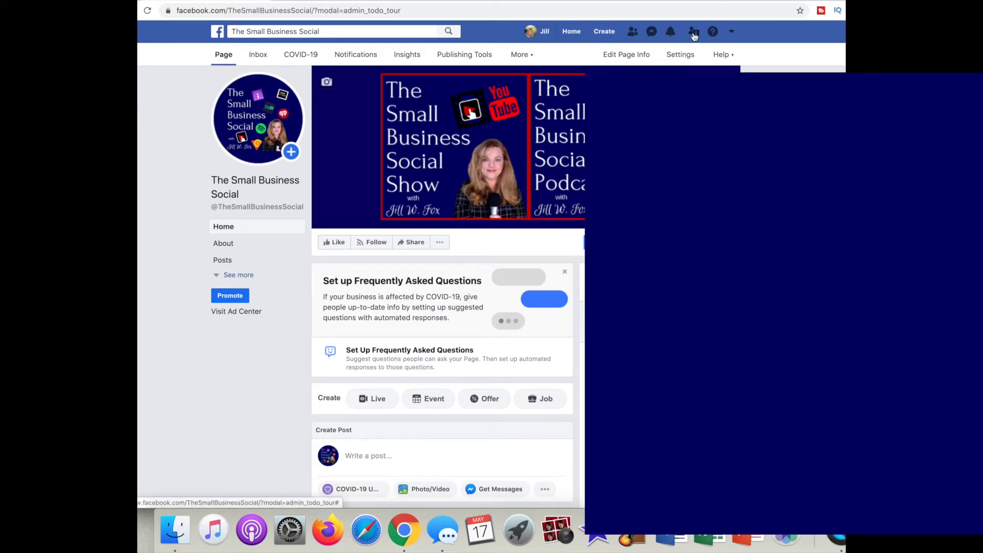
# Go to The Small Business Social page and show its General settings.
pyautogui.click(732, 32)
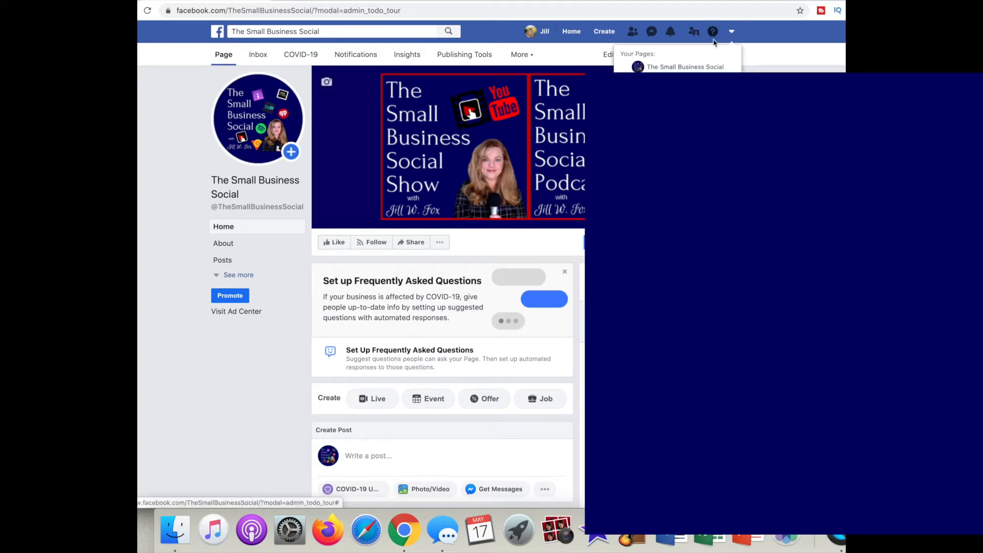
pyautogui.click(694, 68)
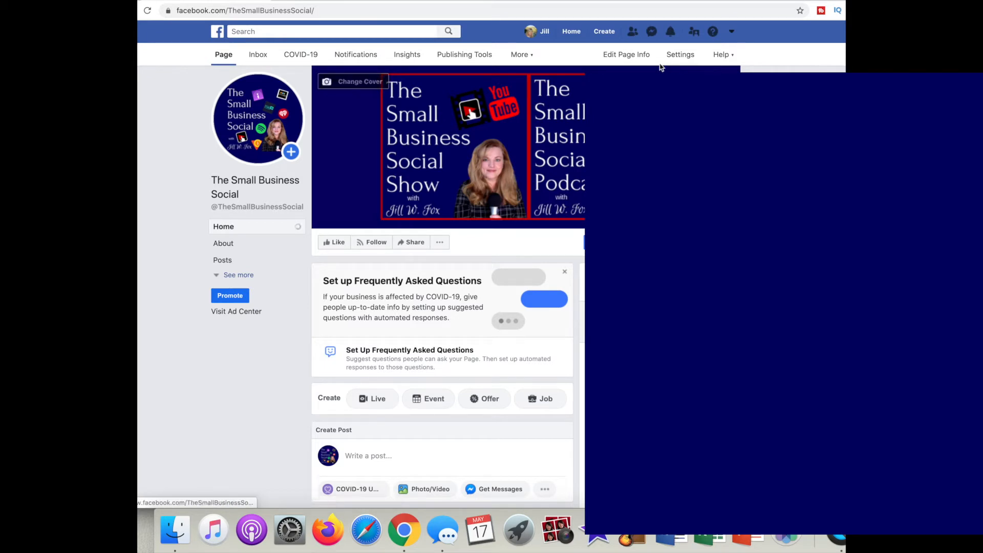
pyautogui.click(680, 55)
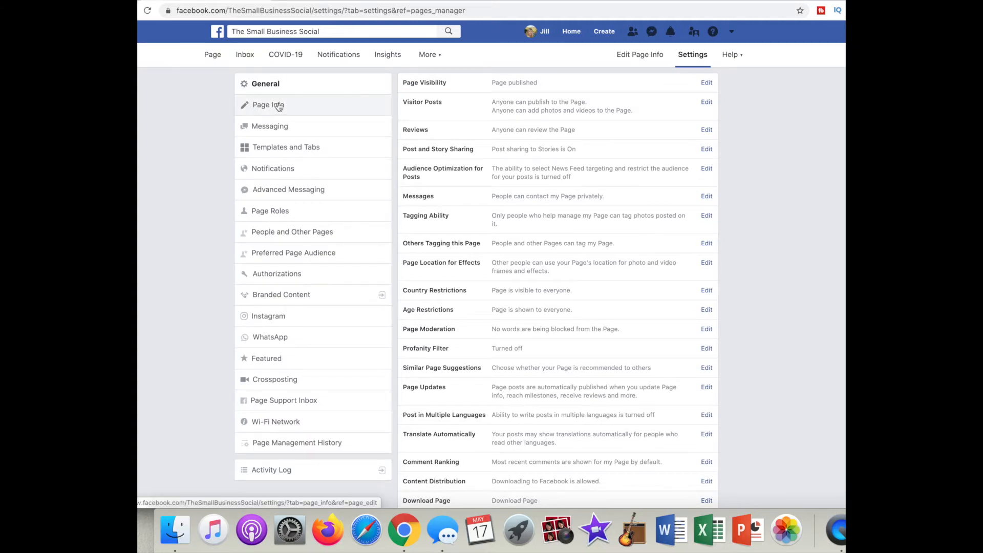
pyautogui.click(275, 83)
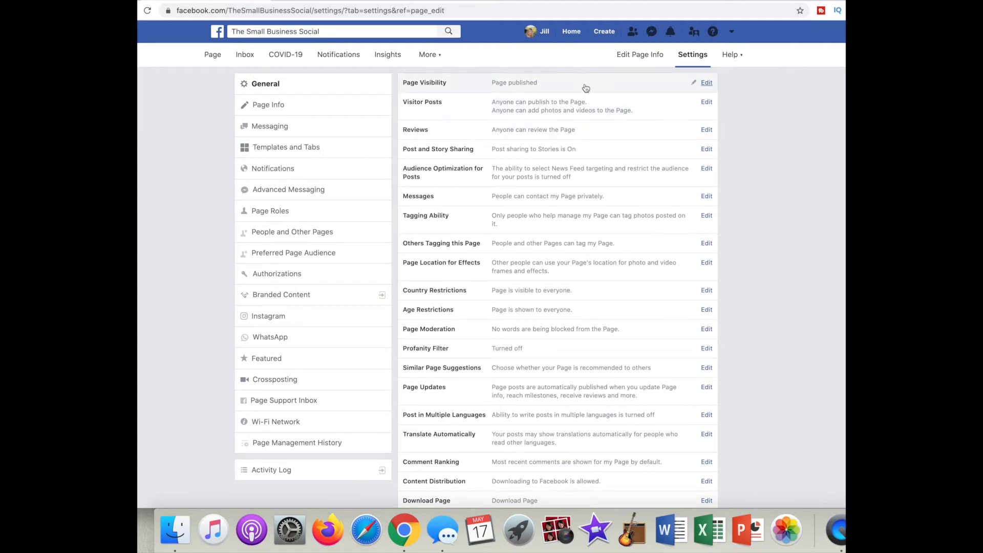
# Examine the Page Visibility and Visitor Posts options, leaving both without saving changes.
pyautogui.click(708, 83)
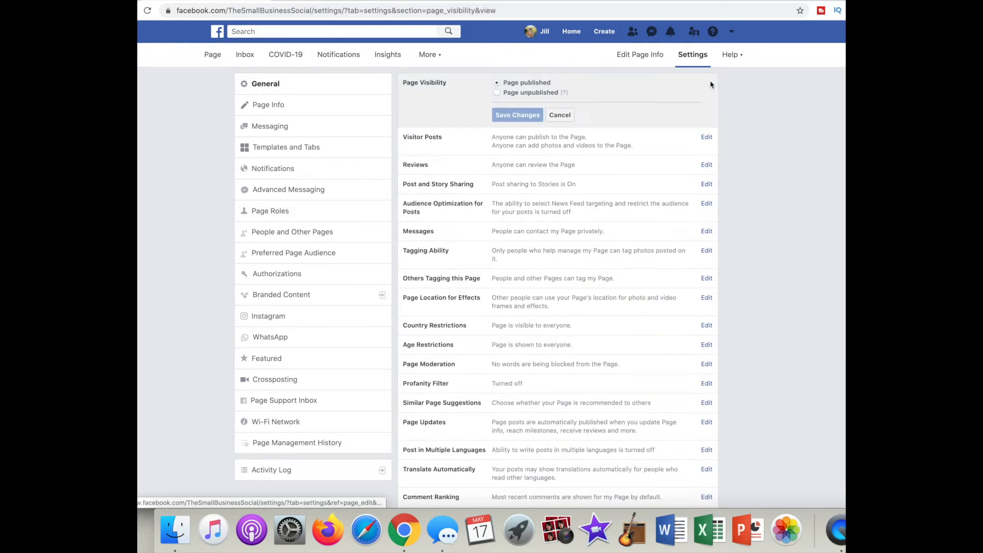
pyautogui.scroll(-2, 758, 159)
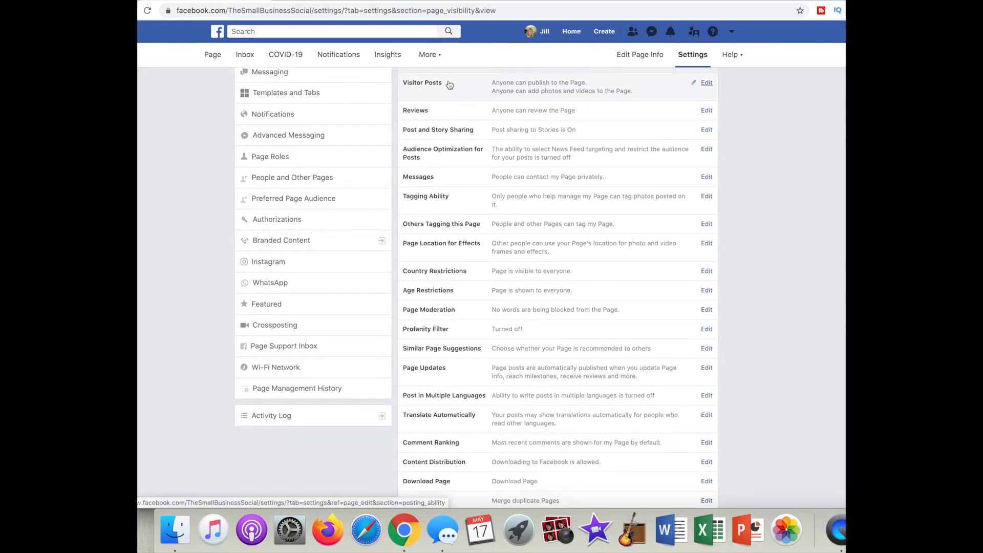
pyautogui.click(704, 85)
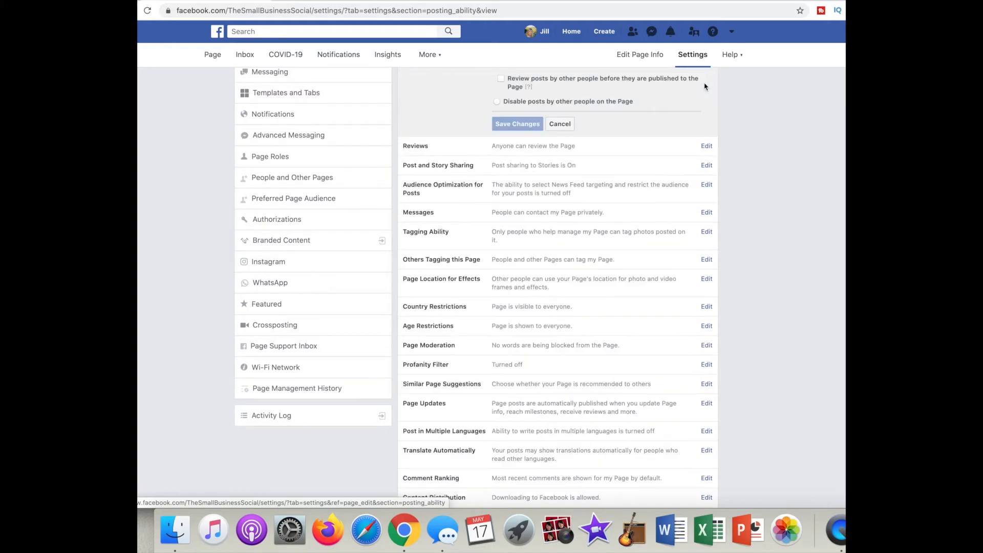
pyautogui.scroll(2, 666, 117)
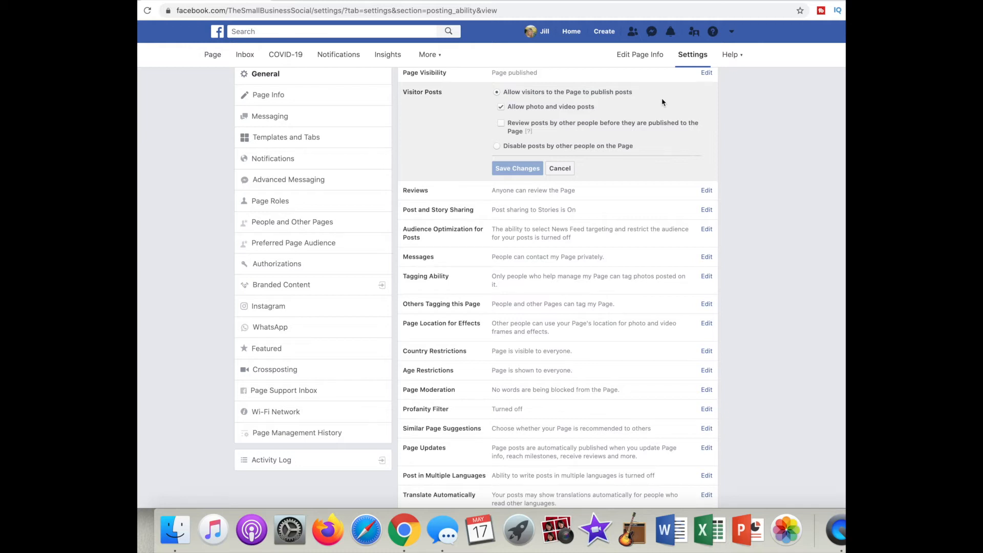
pyautogui.click(564, 170)
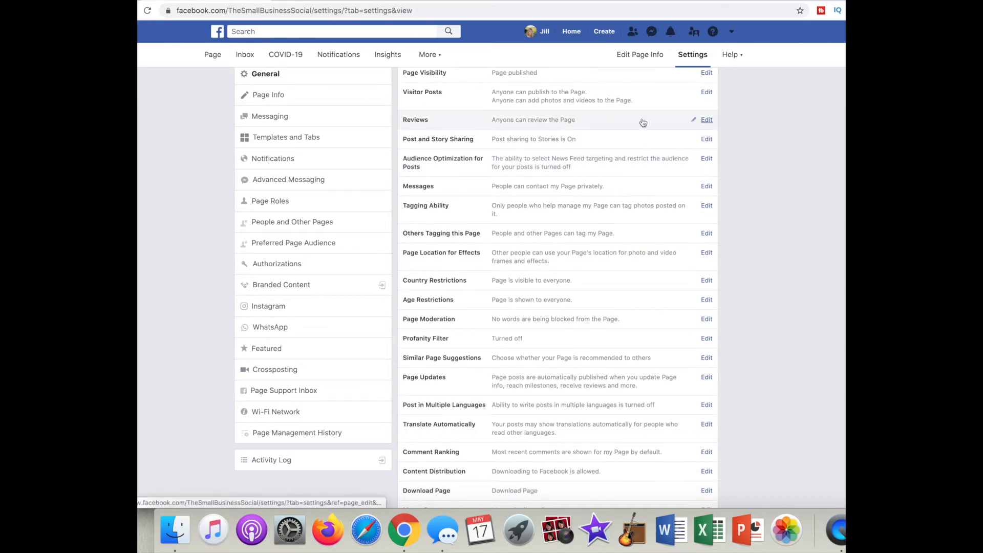
# Examine the options for Reviews and for Post and Story Sharing.
pyautogui.click(706, 120)
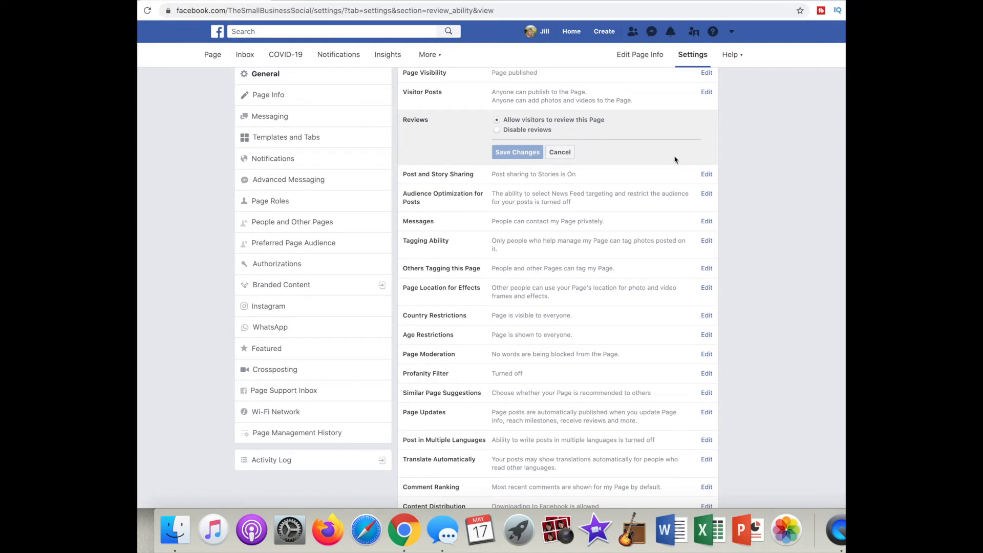
pyautogui.click(657, 175)
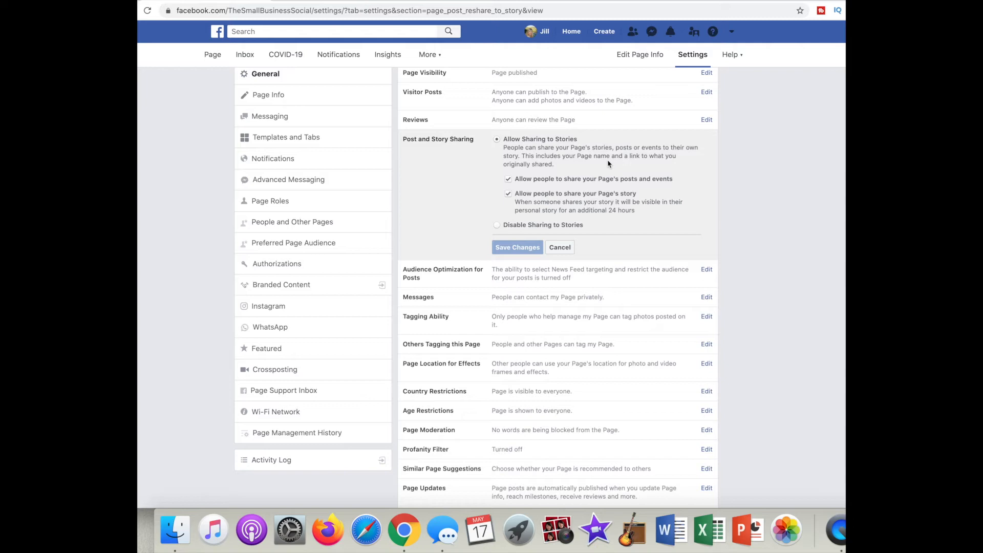
pyautogui.scroll(-1, 684, 202)
pyautogui.scroll(-4, 684, 202)
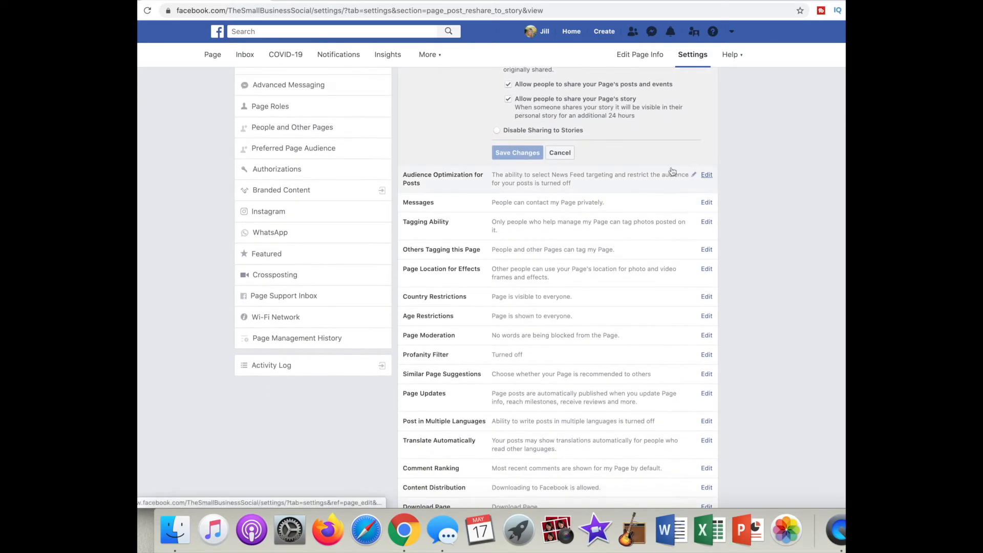
# Examine the options for Audience Optimization for Posts and for Messages.
pyautogui.click(705, 176)
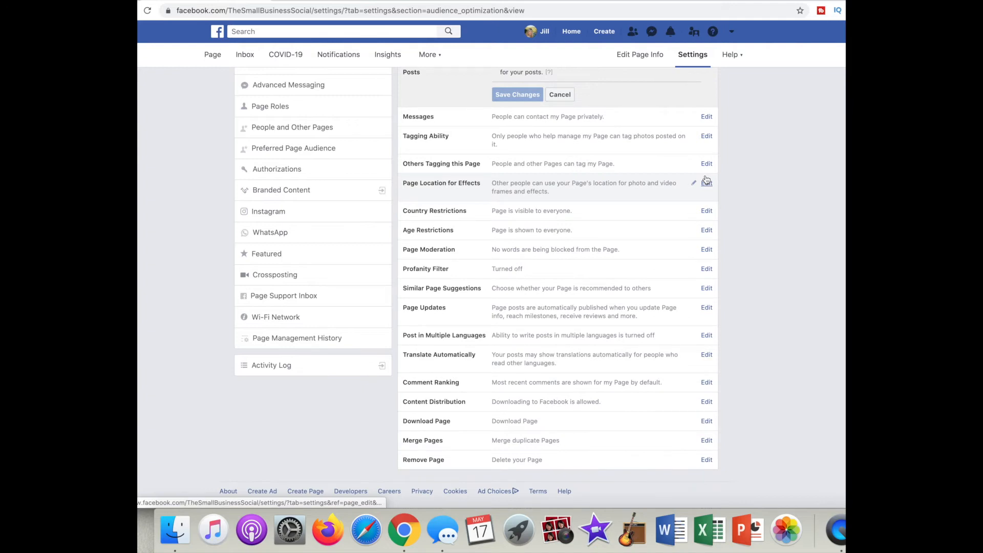
pyautogui.scroll(3, 705, 180)
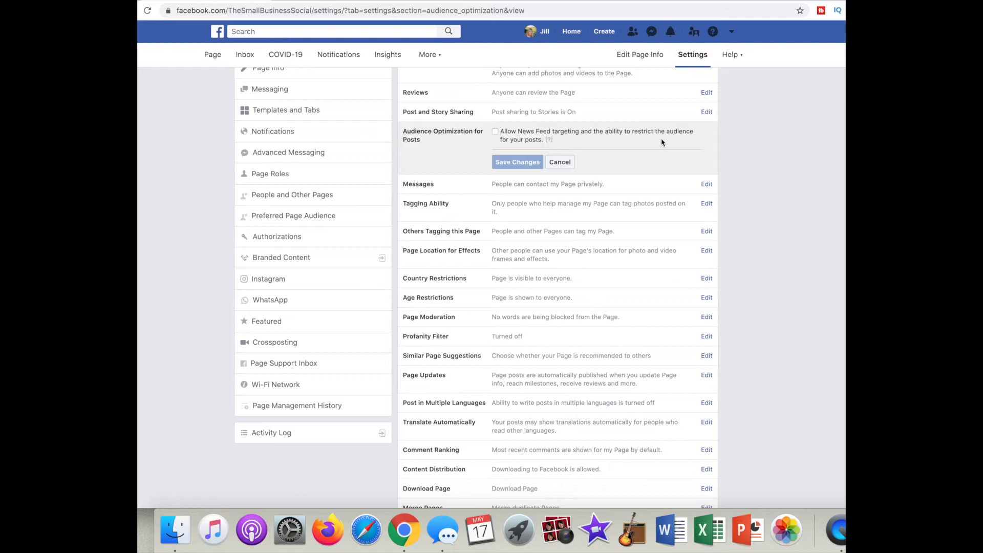
pyautogui.click(706, 184)
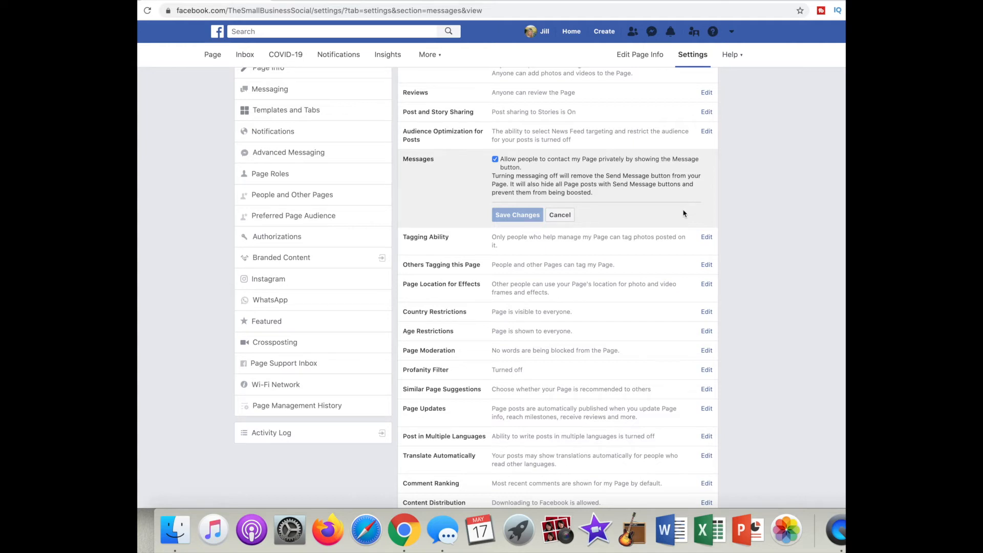
# Examine the two tagging settings, Tagging Ability and Others Tagging this Page, along with Page Location for Effects.
pyautogui.scroll(-3, 684, 213)
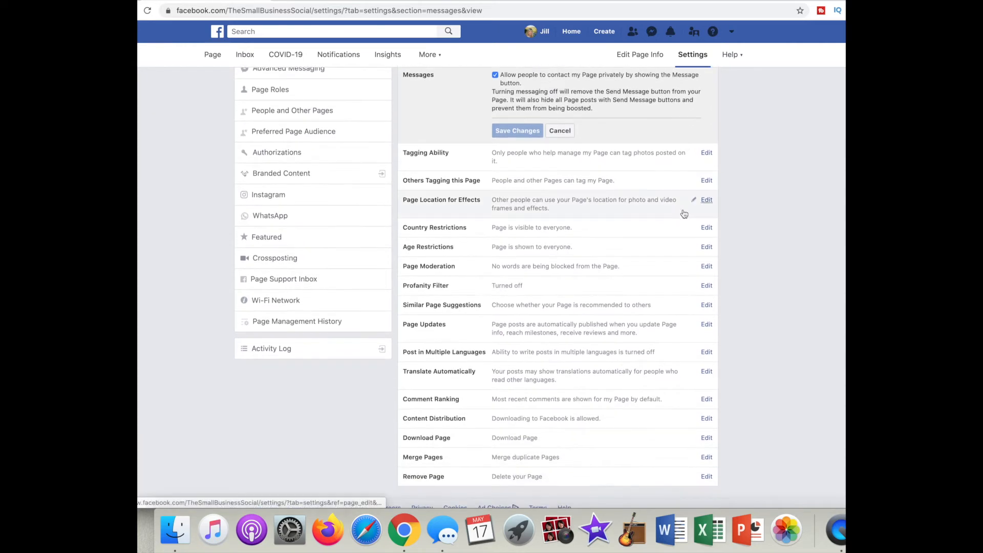
pyautogui.click(706, 153)
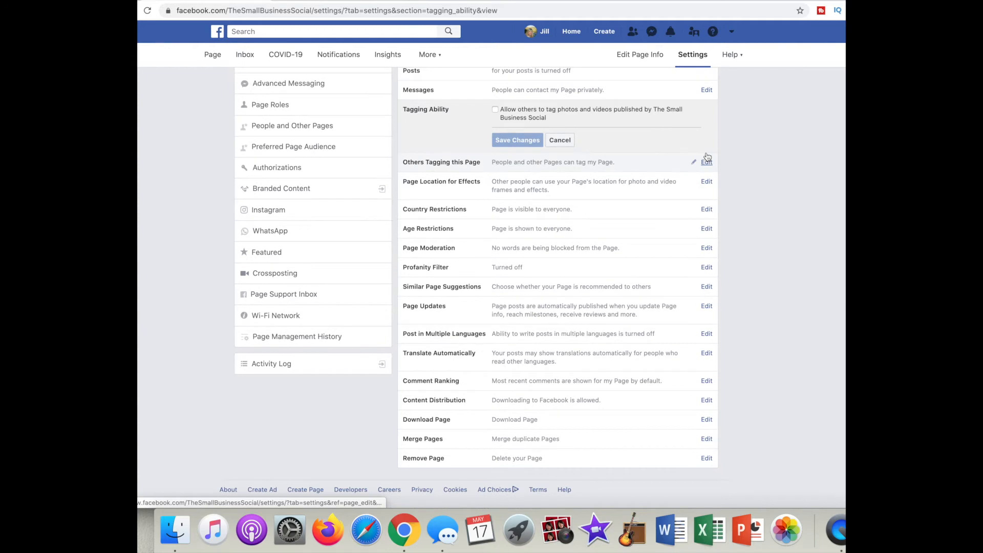
pyautogui.click(706, 162)
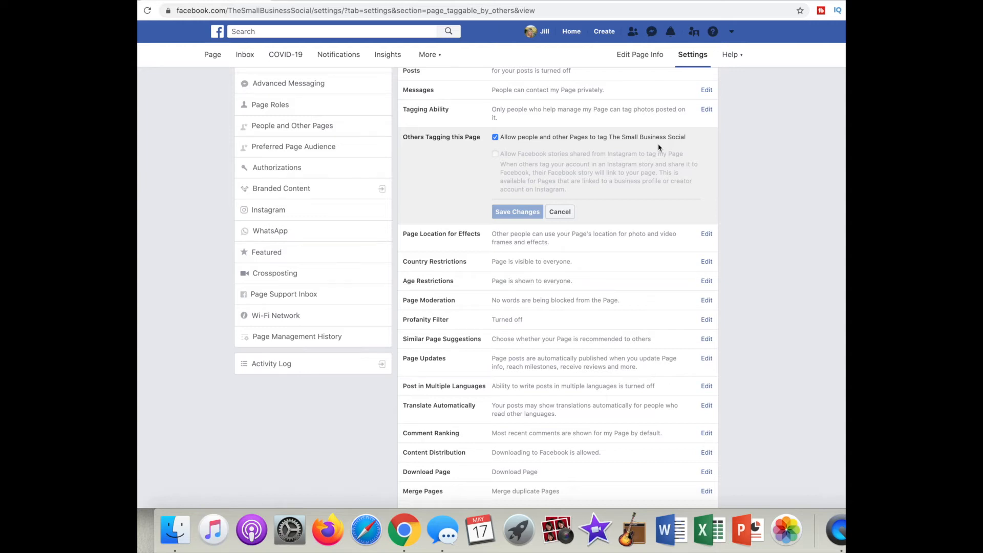
pyautogui.click(706, 234)
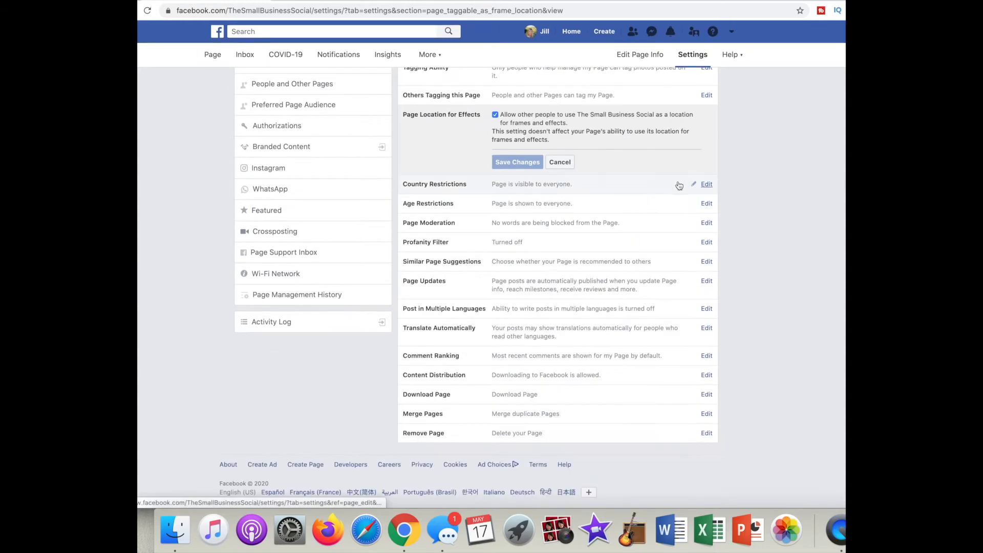
# Examine the Country Restrictions options and the available Age Restrictions choices without changing either setting.
pyautogui.click(705, 187)
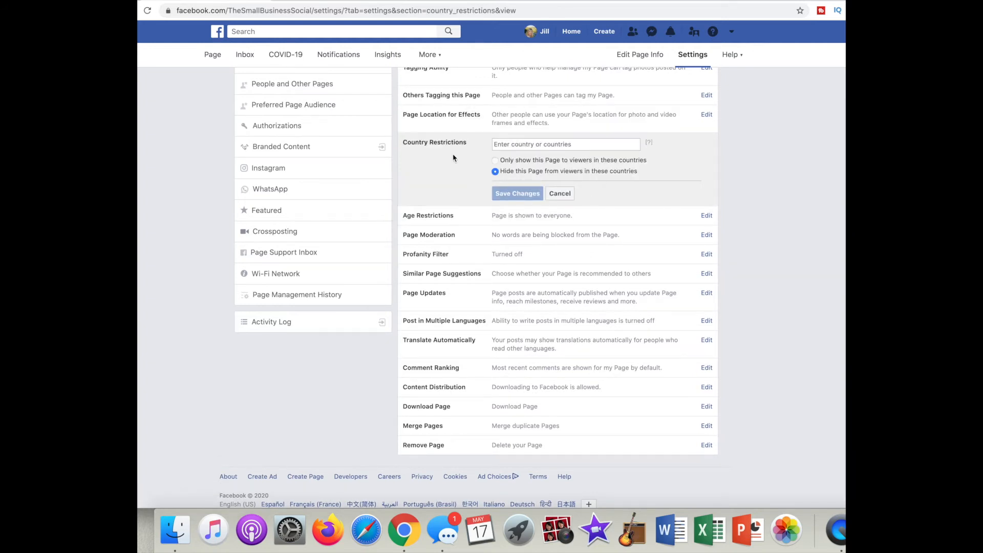
pyautogui.click(630, 146)
pyautogui.scroll(-1, 647, 178)
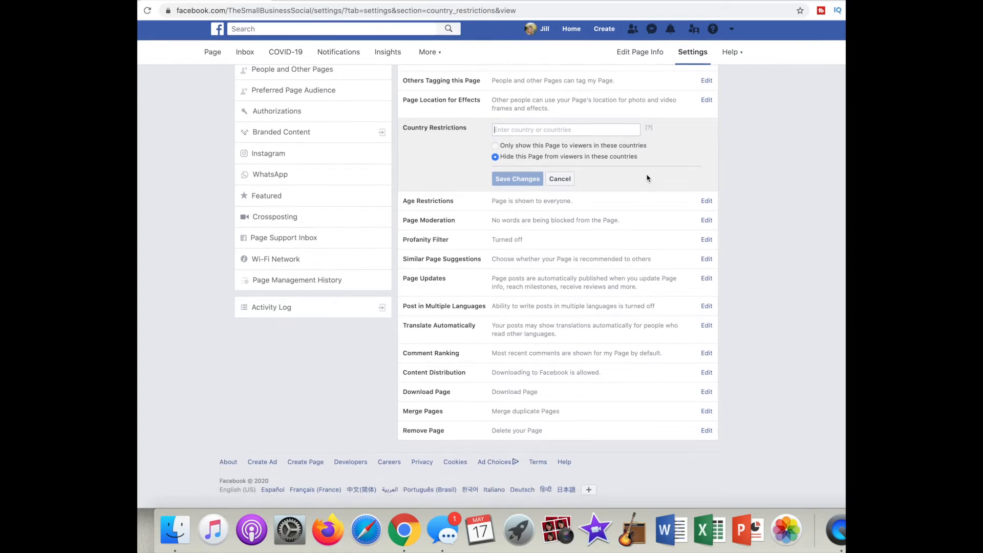
pyautogui.click(706, 203)
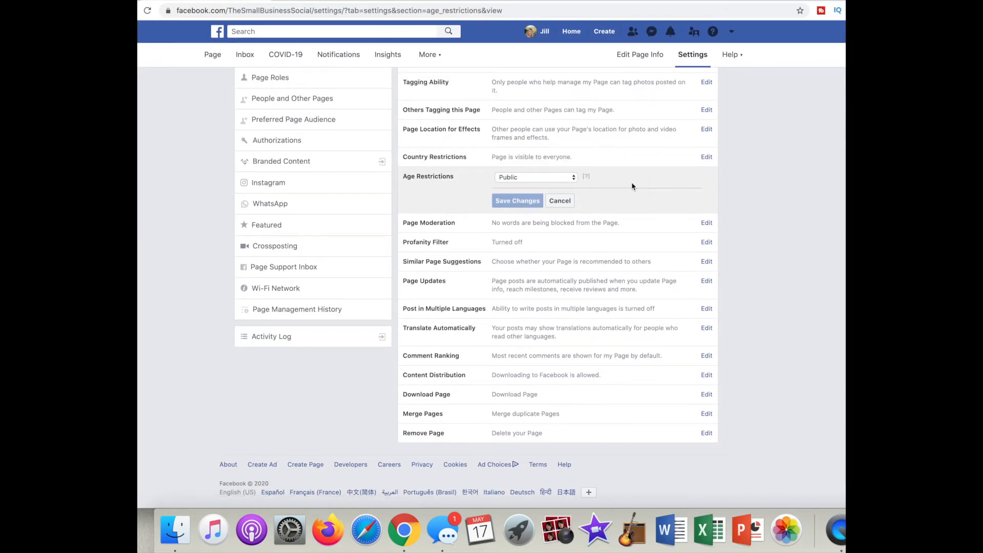
pyautogui.click(574, 180)
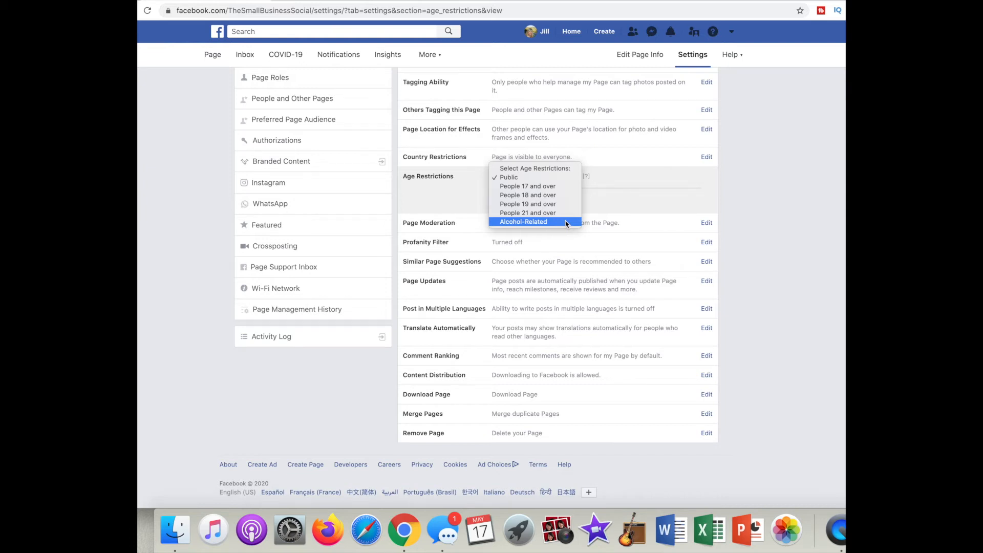
pyautogui.click(635, 198)
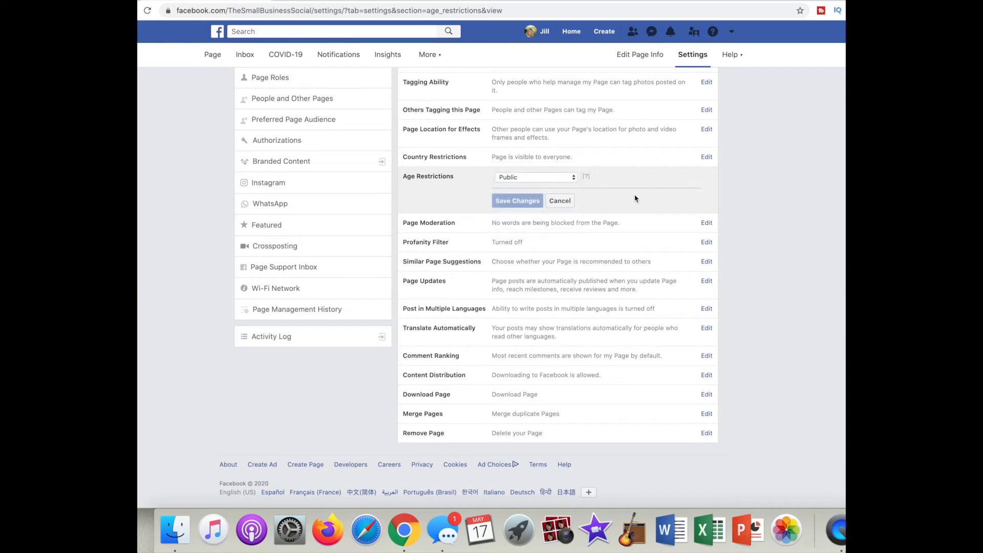
# Examine the Page Moderation, Profanity Filter and Similar Page Suggestions options.
pyautogui.click(706, 223)
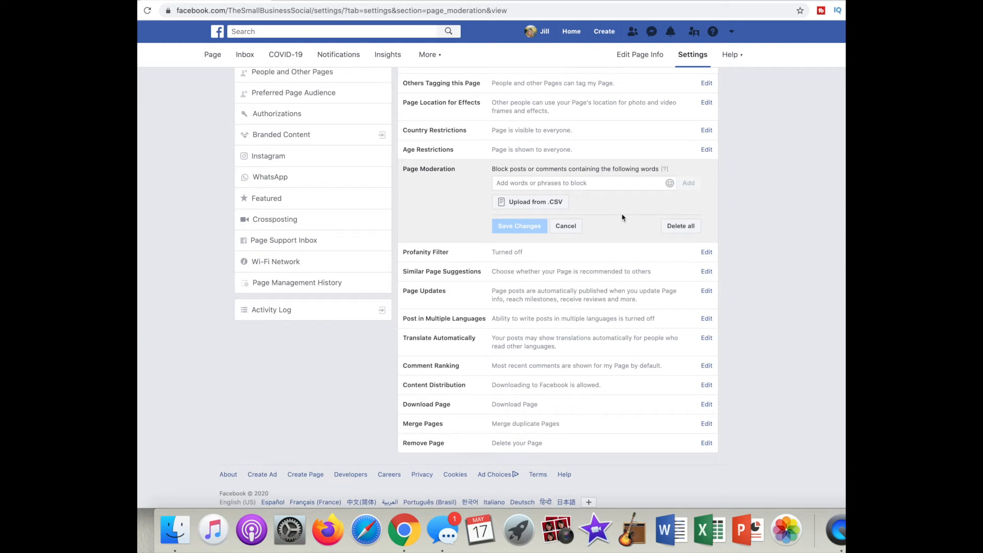
pyautogui.scroll(-1, 622, 217)
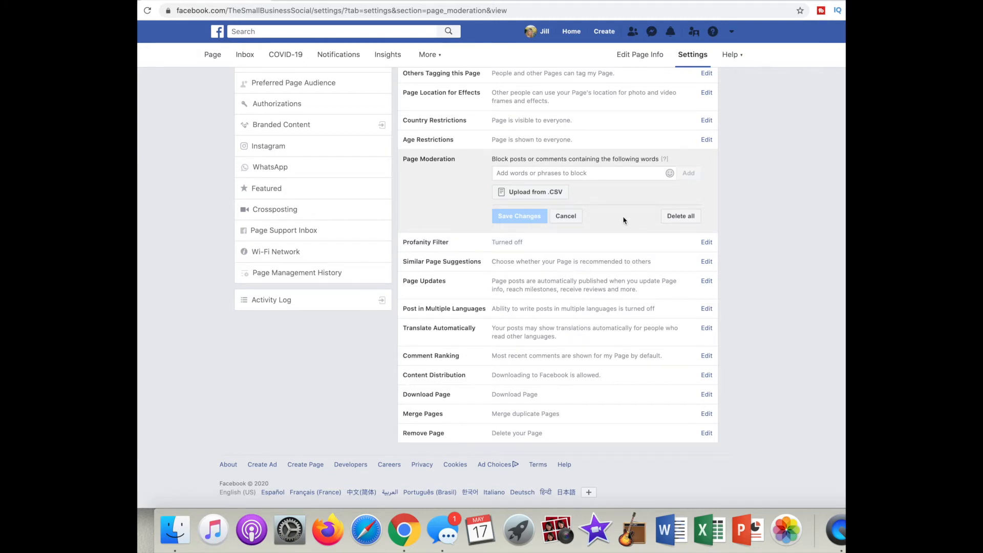
pyautogui.click(706, 242)
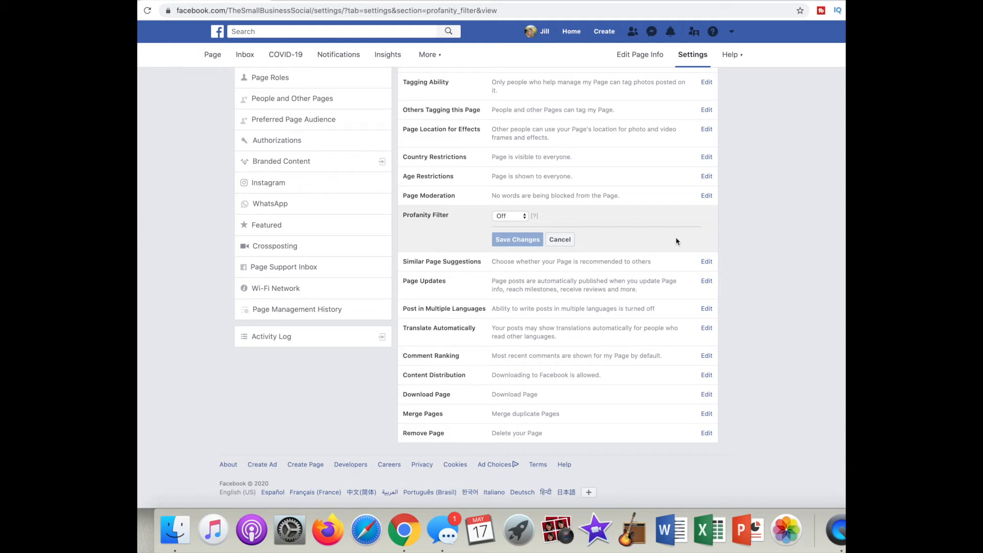
pyautogui.click(709, 262)
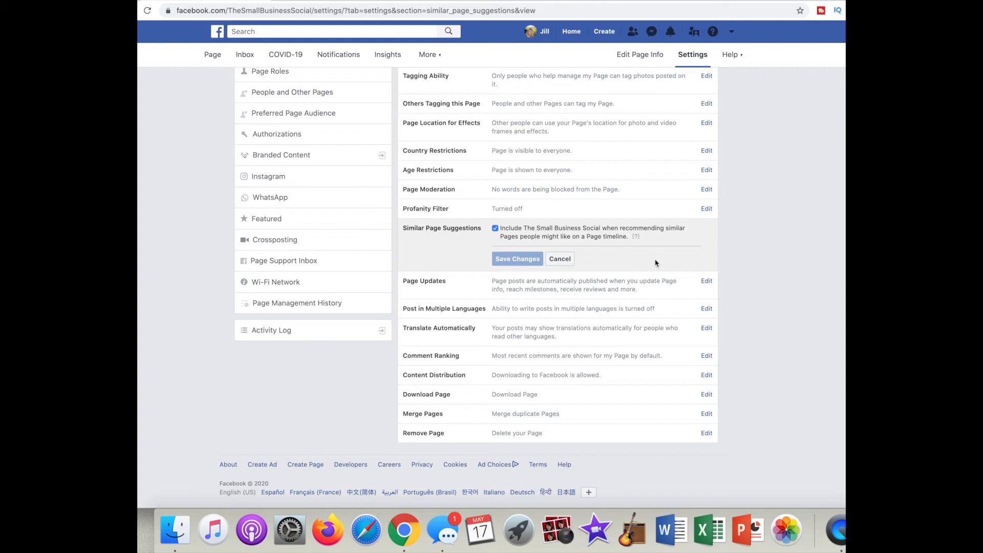
# Turn off automatic publishing of posts when page info is updated in Page Updates, and save the change.
pyautogui.click(706, 281)
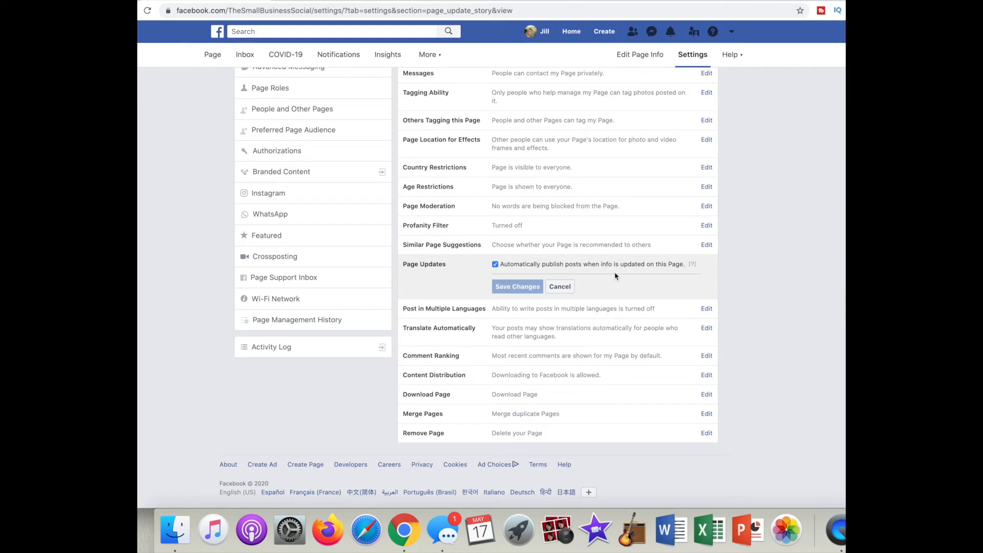
pyautogui.click(495, 265)
pyautogui.click(525, 288)
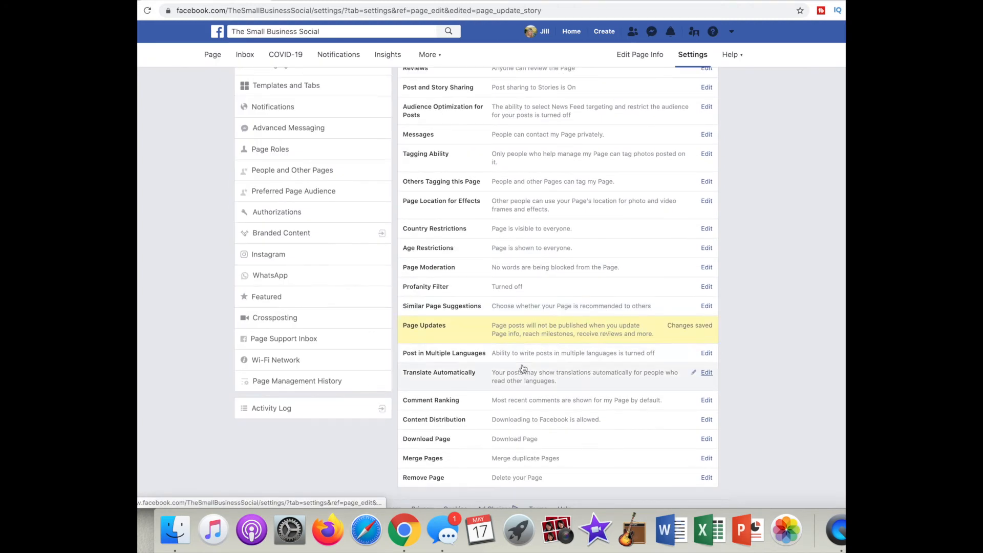
# Examine the options for Post in Multiple Languages, Translate Automatically, Comment Ranking and Content Distribution.
pyautogui.click(706, 354)
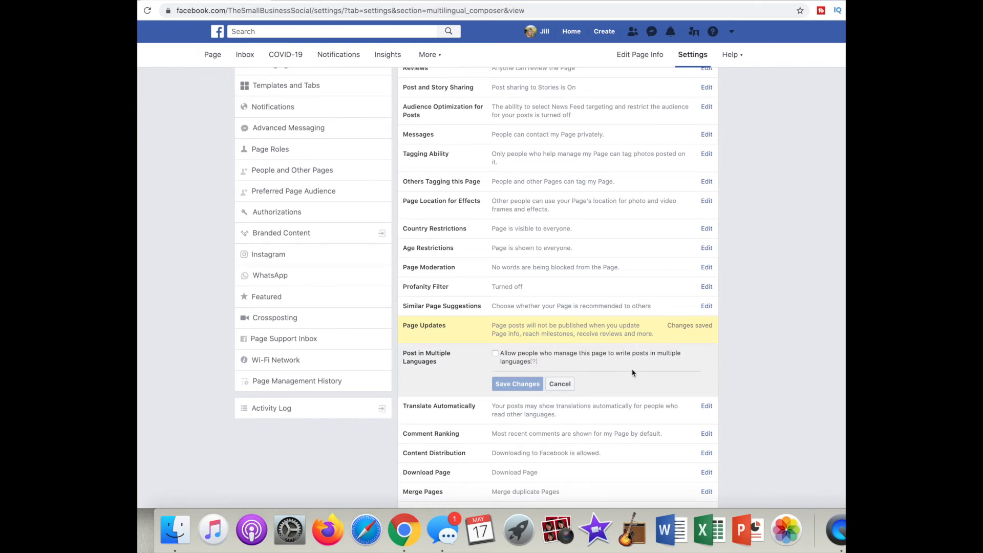
pyautogui.scroll(-3, 621, 371)
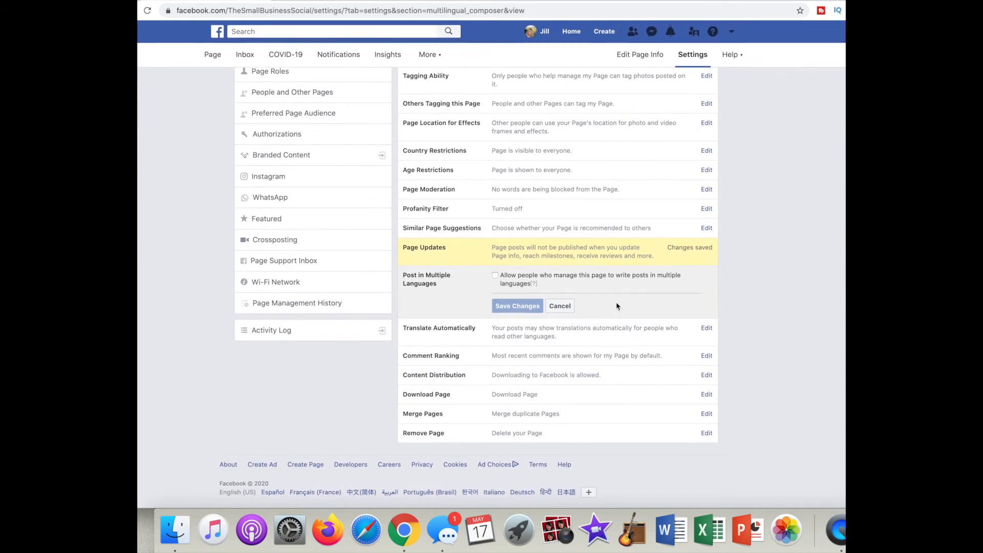
pyautogui.click(707, 328)
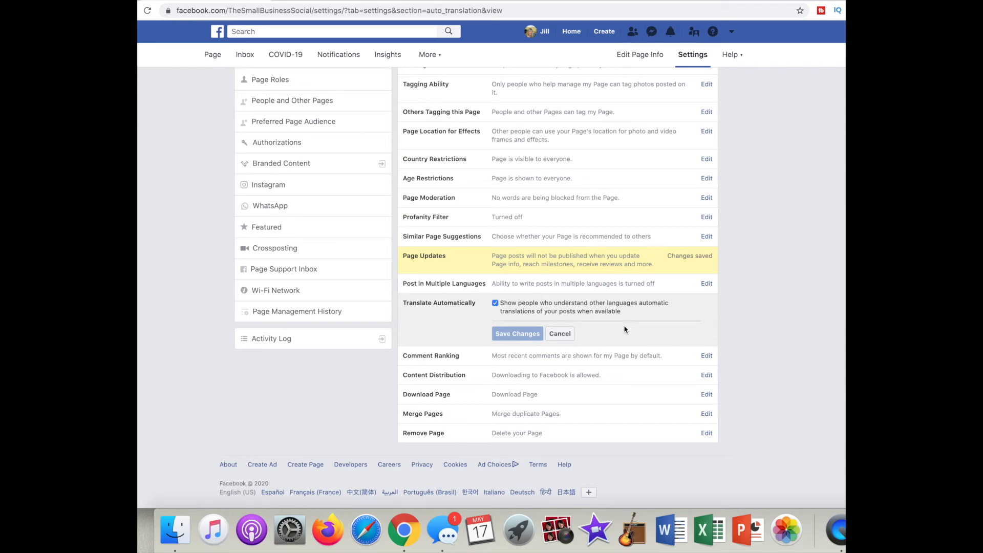
pyautogui.click(707, 355)
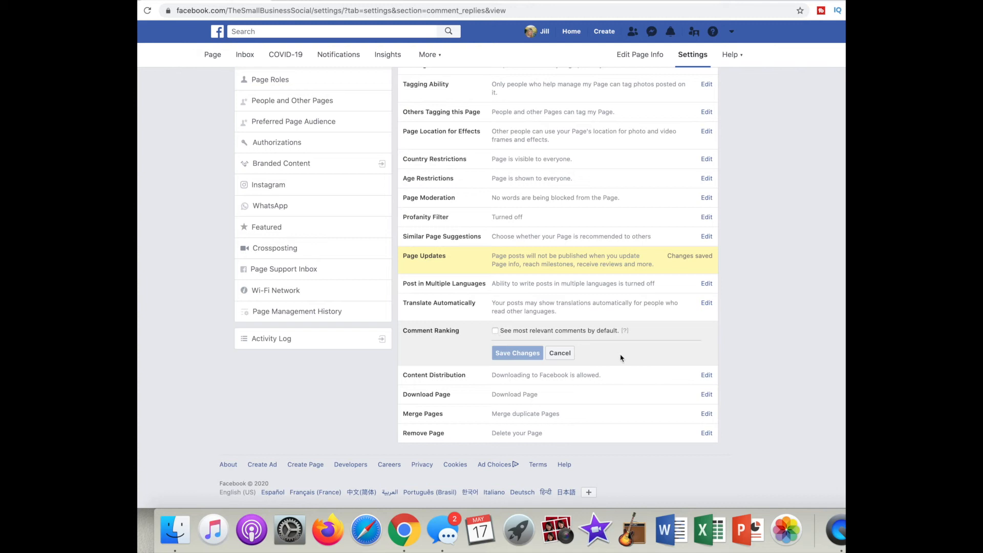
pyautogui.click(707, 376)
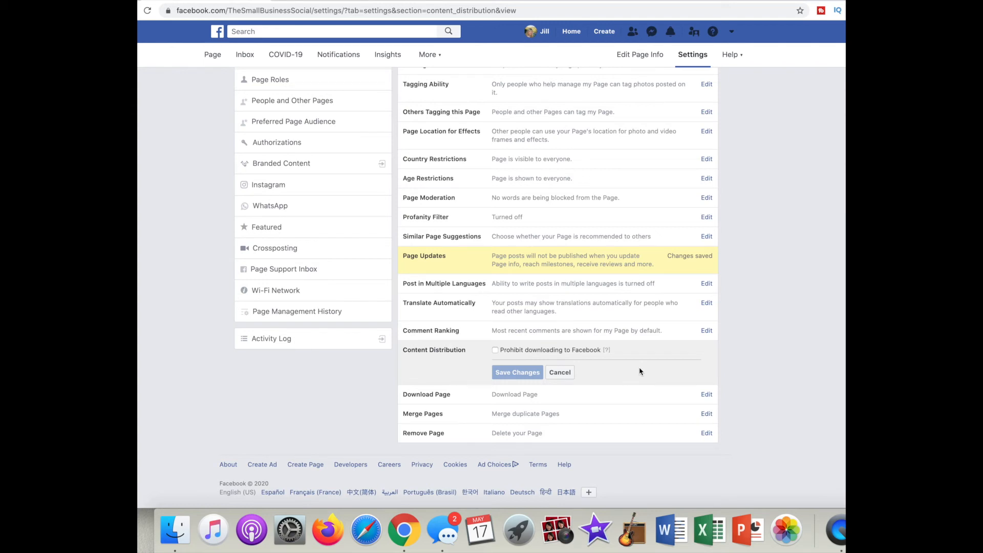
# Examine the Download Page and Merge Pages options in the General settings.
pyautogui.scroll(-1, 633, 373)
pyautogui.click(707, 396)
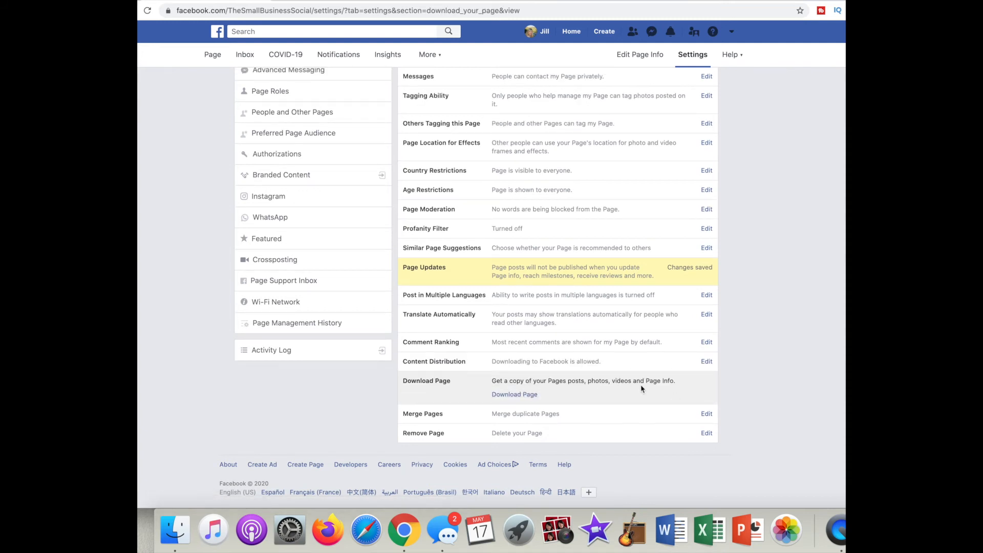
pyautogui.click(707, 415)
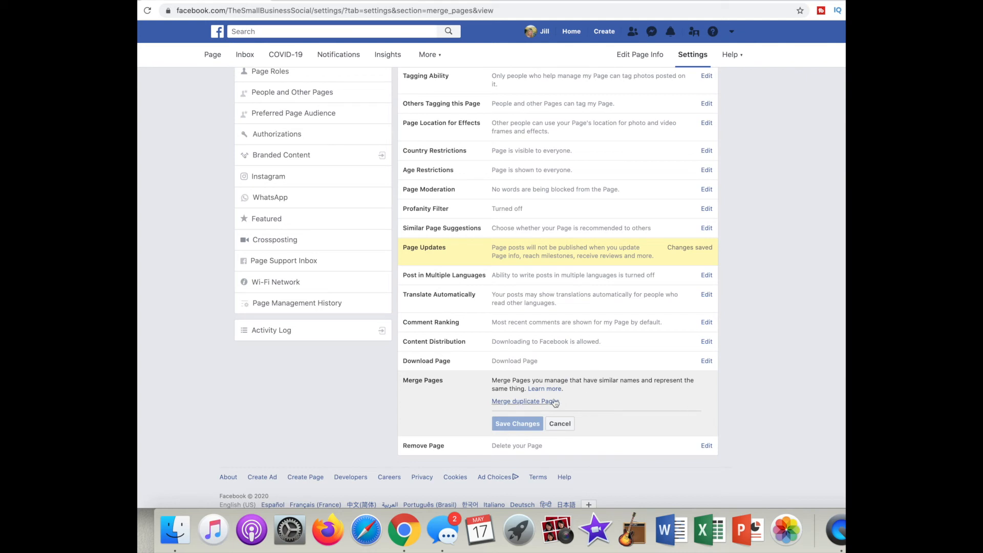
# Open the request to merge duplicate Pages, confirming the account password, examine its page choices and conditions, and return to the Page settings.
pyautogui.click(535, 401)
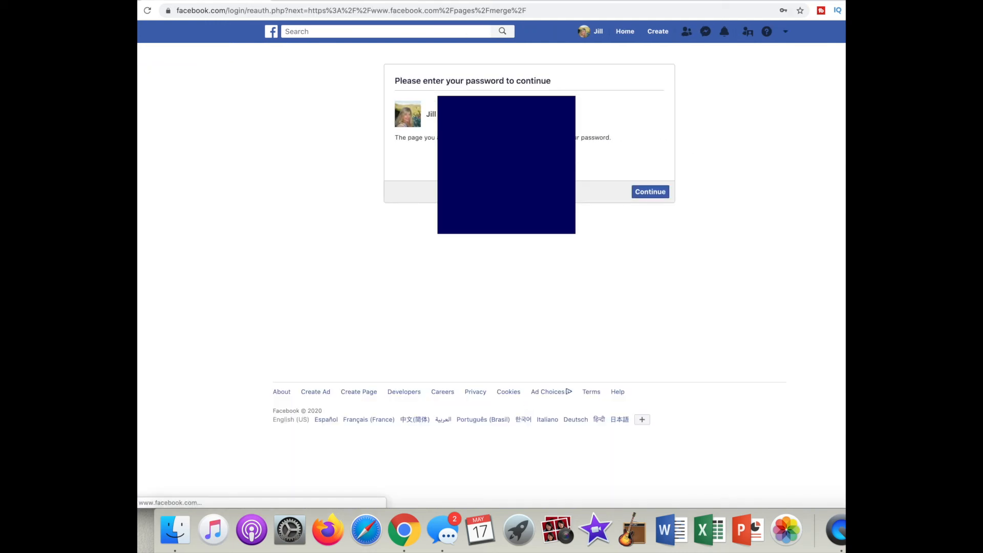
pyautogui.click(661, 193)
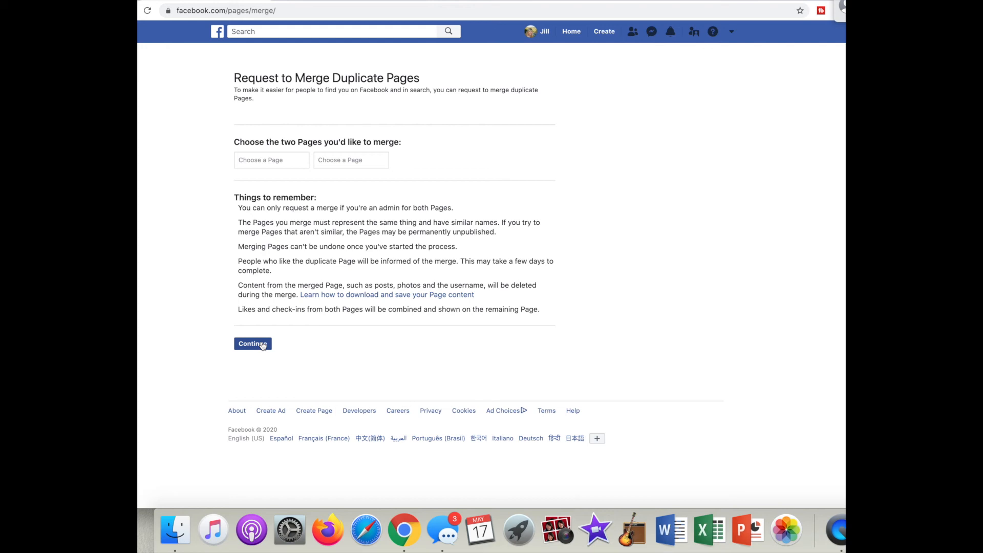
pyautogui.click(290, 160)
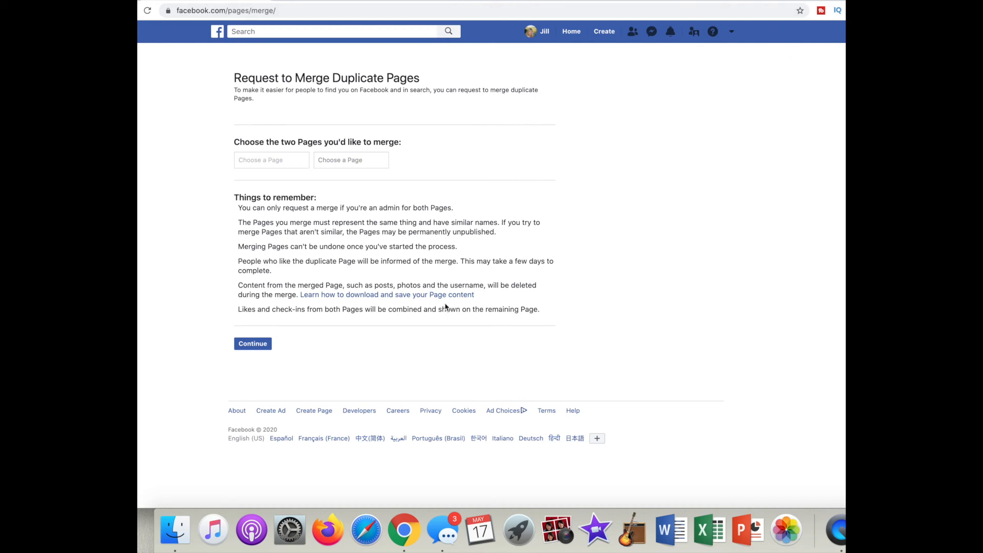
pyautogui.click(340, 1)
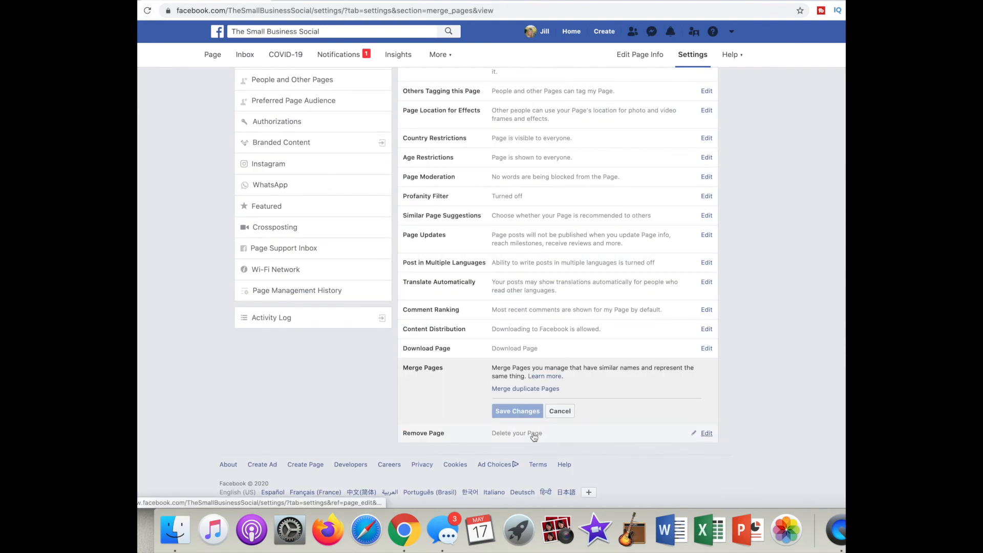
# Examine the Remove Page options for deleting or unpublishing the Page, and look over the General settings list again.
pyautogui.click(708, 436)
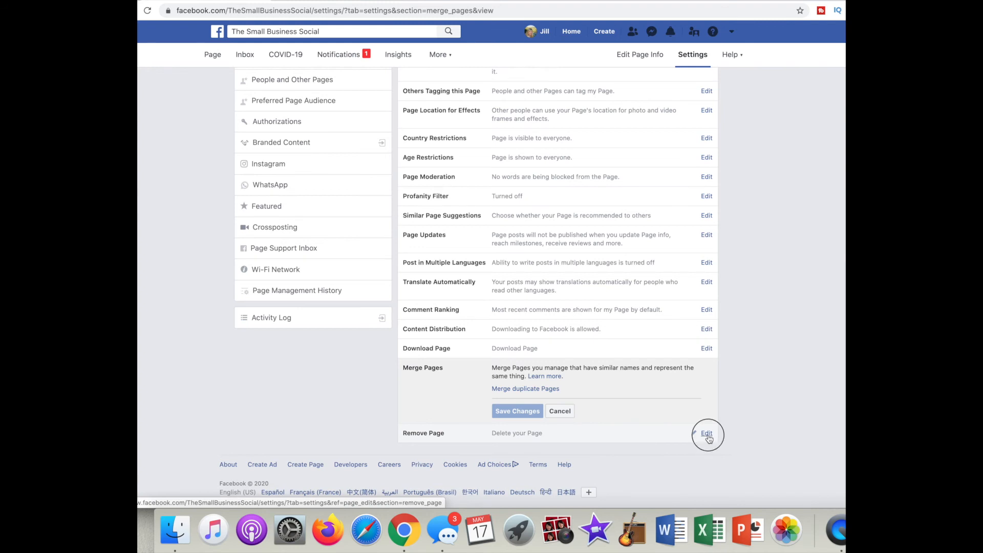
pyautogui.scroll(-1, 655, 440)
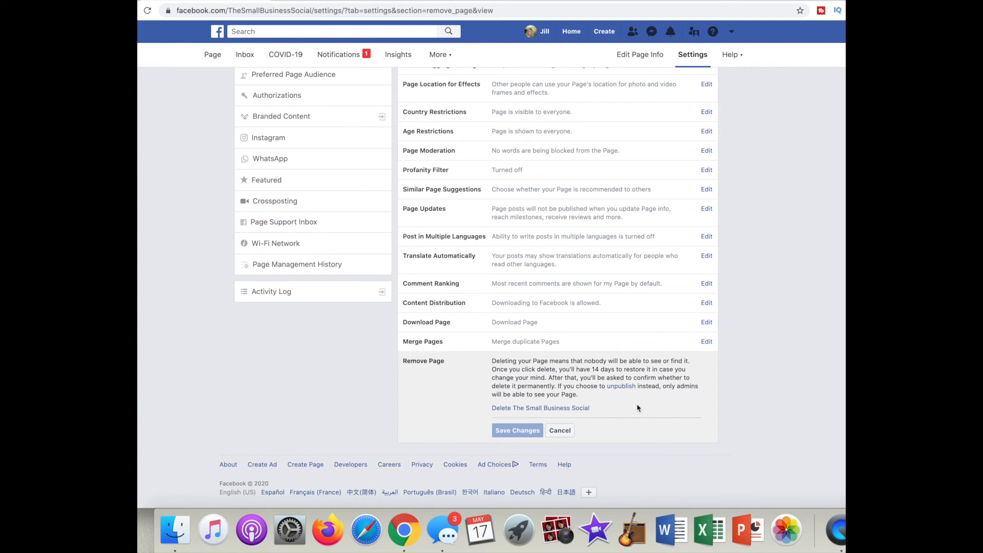
pyautogui.scroll(5, 666, 238)
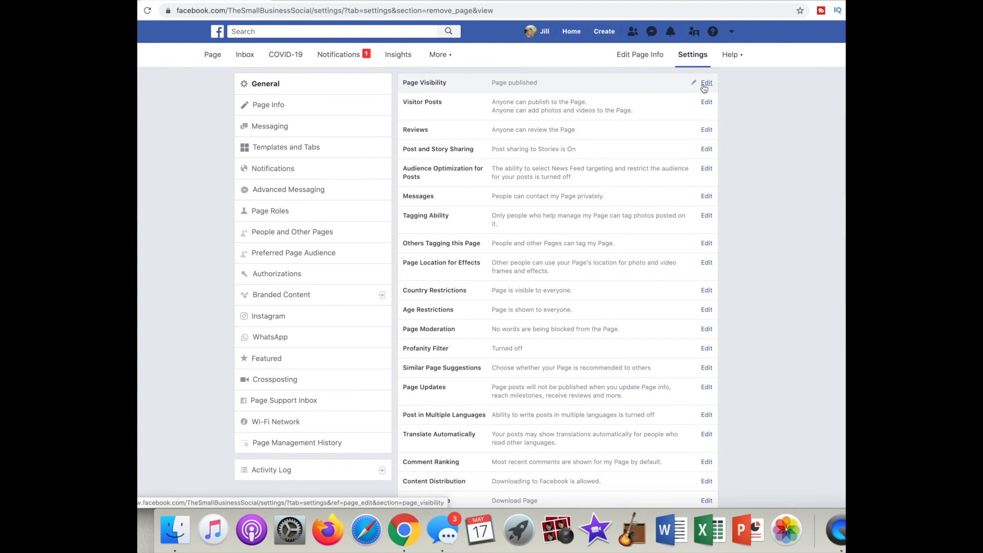
pyautogui.scroll(-2, 768, 278)
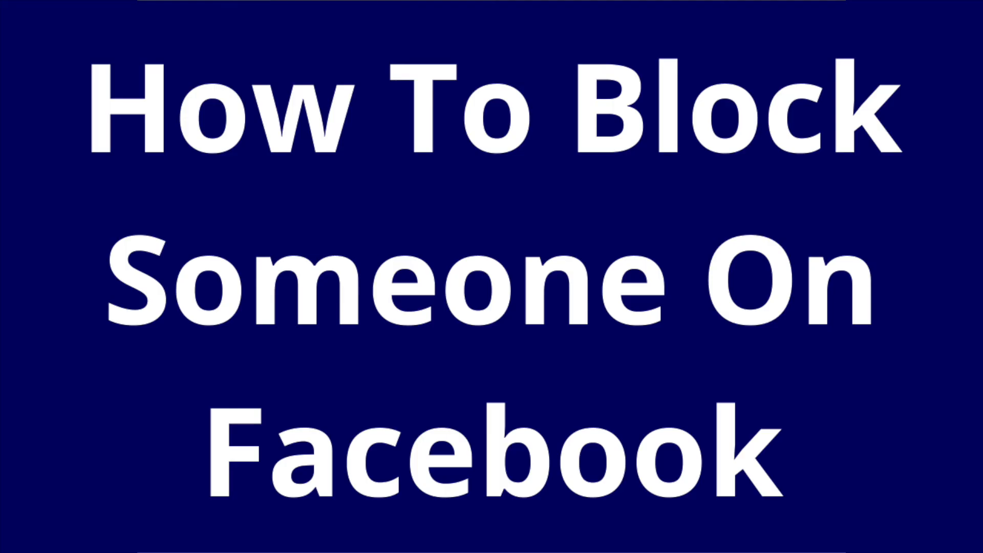